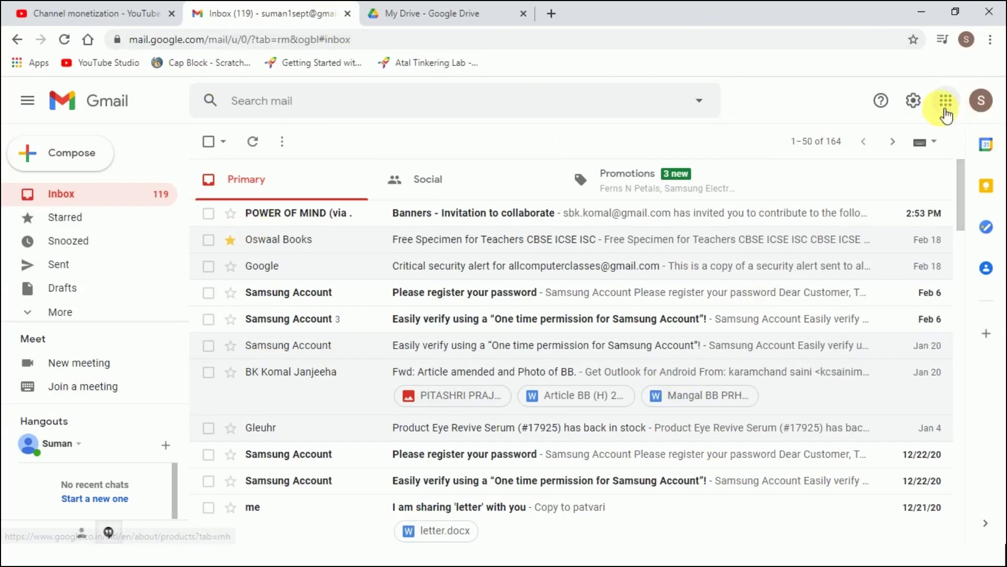
Go to Google Drive from the apps grid and select the 8-1.pptx file card.
left_click(946, 101)
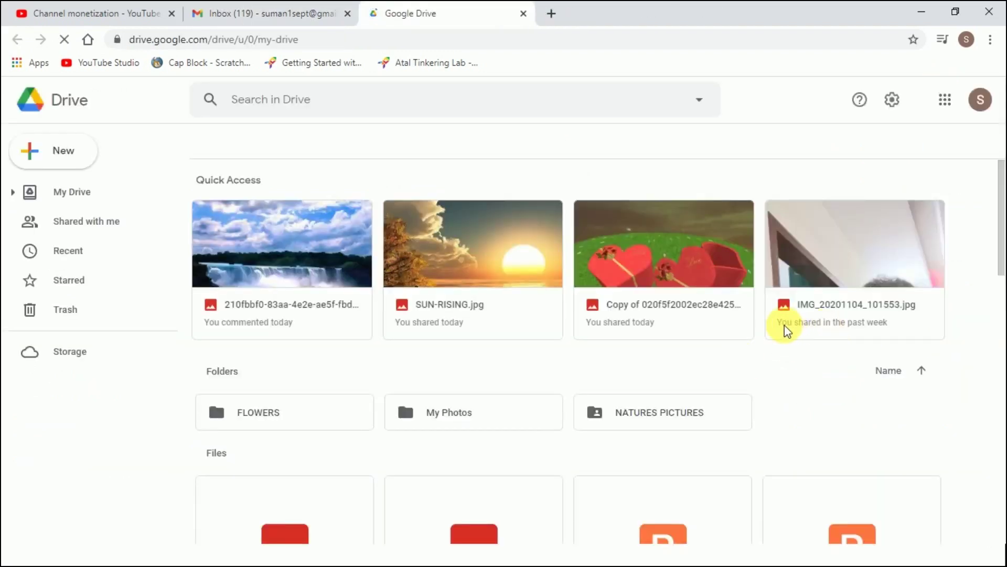
scroll(795, 391, "down", 4)
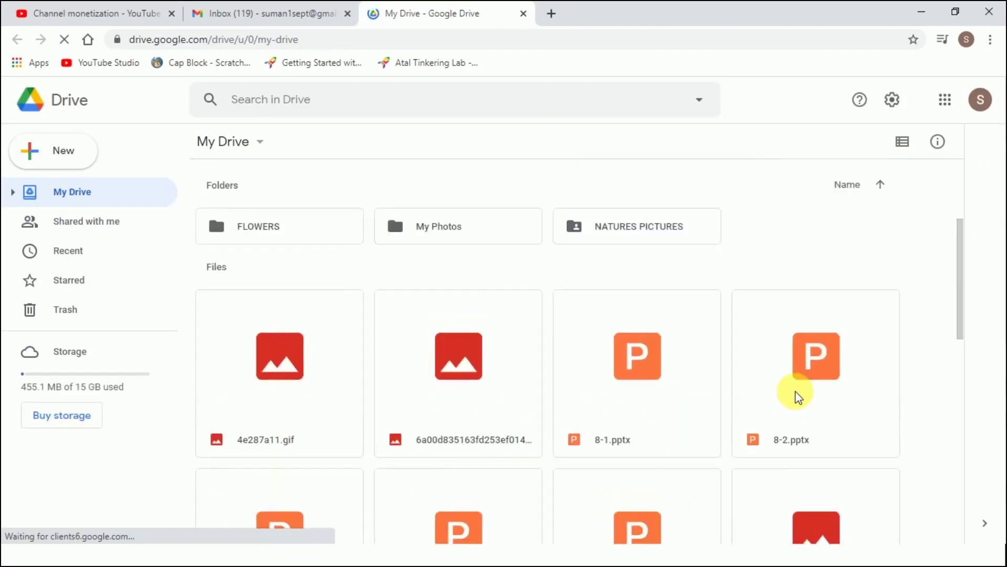
scroll(562, 425, "down", 4)
scroll(628, 391, "down", 1)
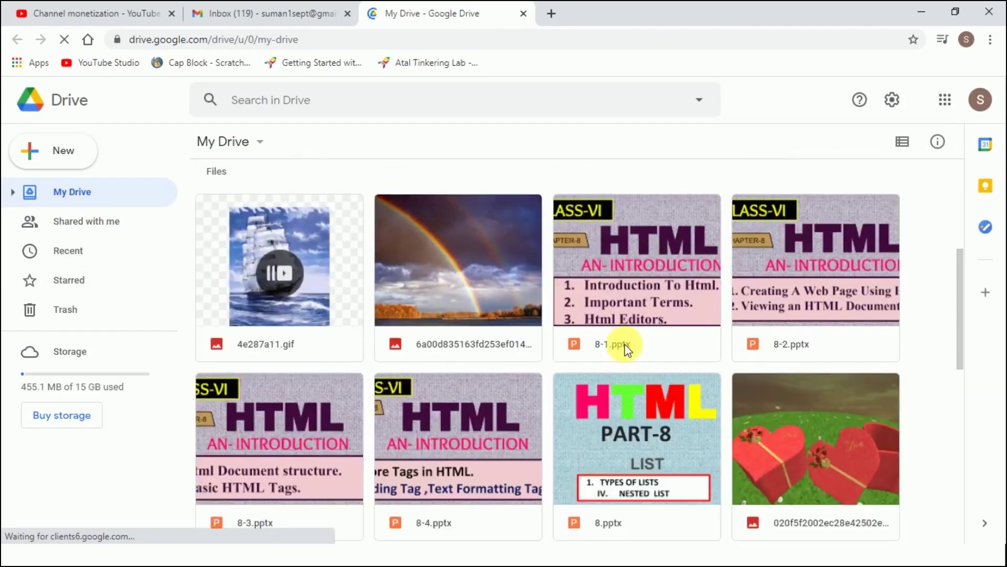
left_click(625, 310)
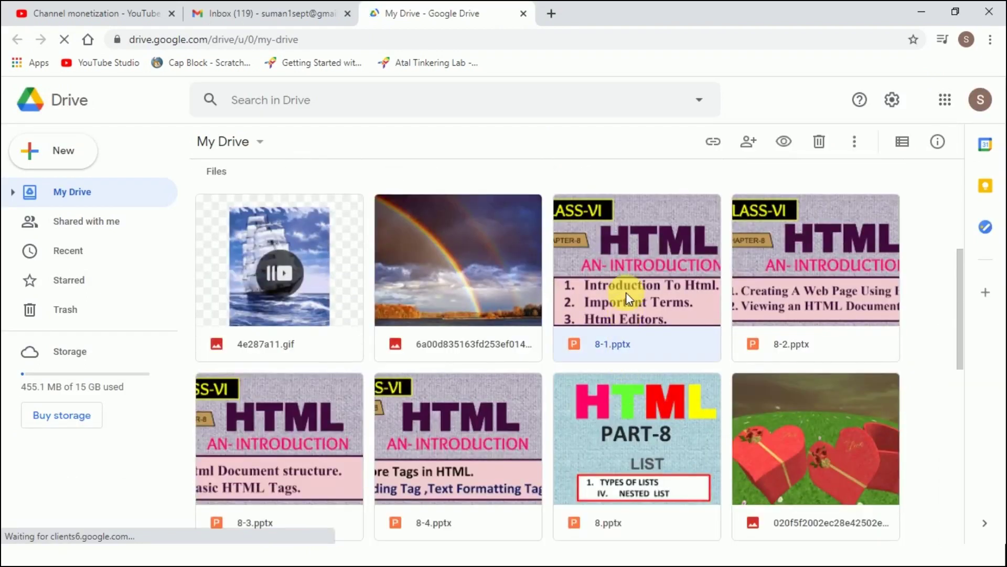
Share 8-1.pptx with two suggested contacts as Editors, with the note 'plz check the file'.
left_click(750, 143)
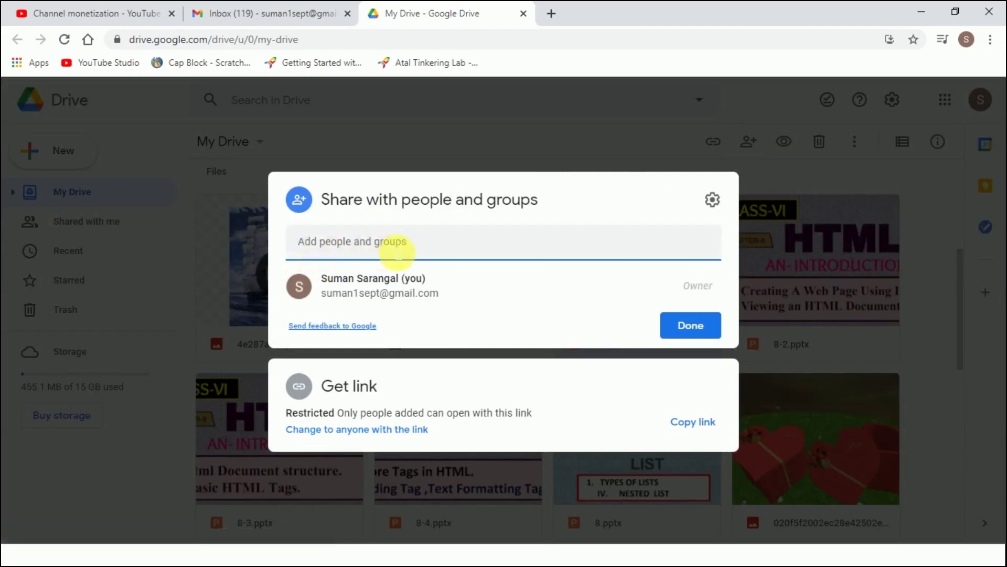
left_click(401, 246)
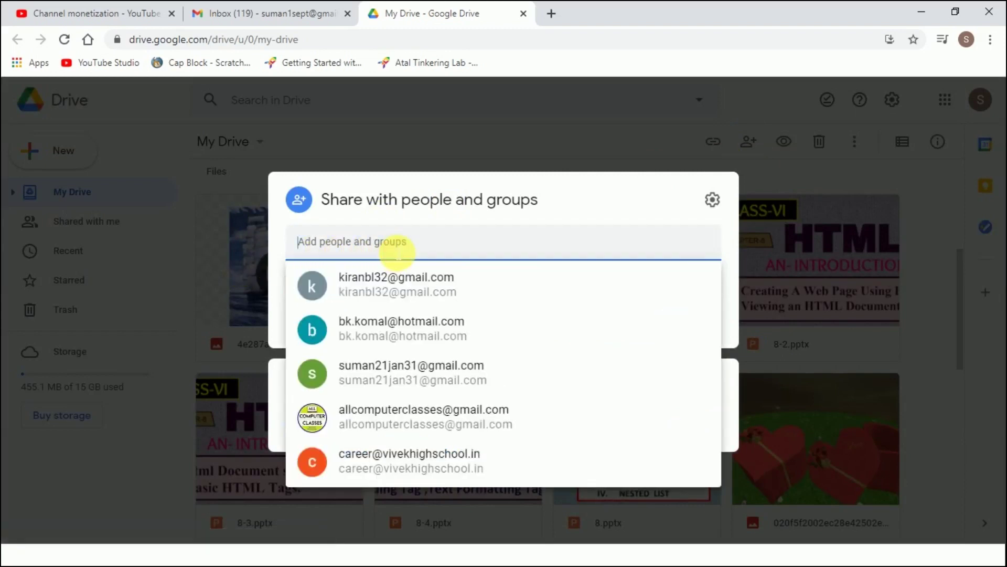
left_click(396, 288)
left_click(462, 232)
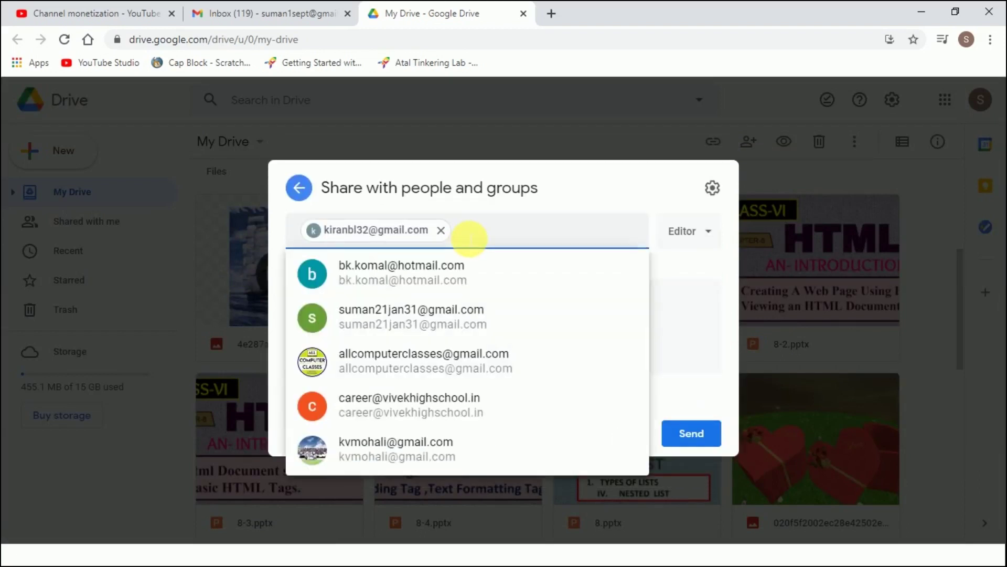
left_click(449, 323)
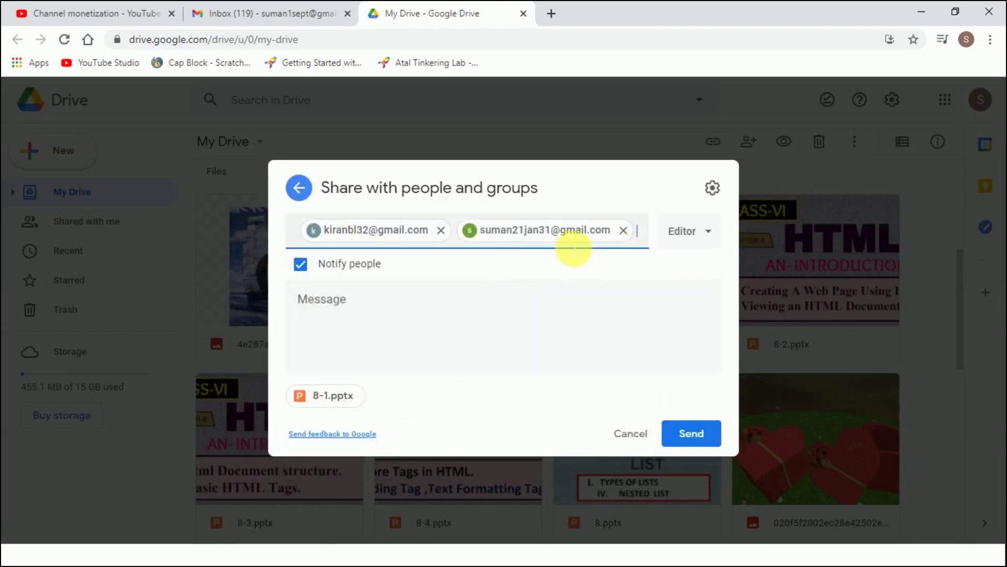
left_click(711, 237)
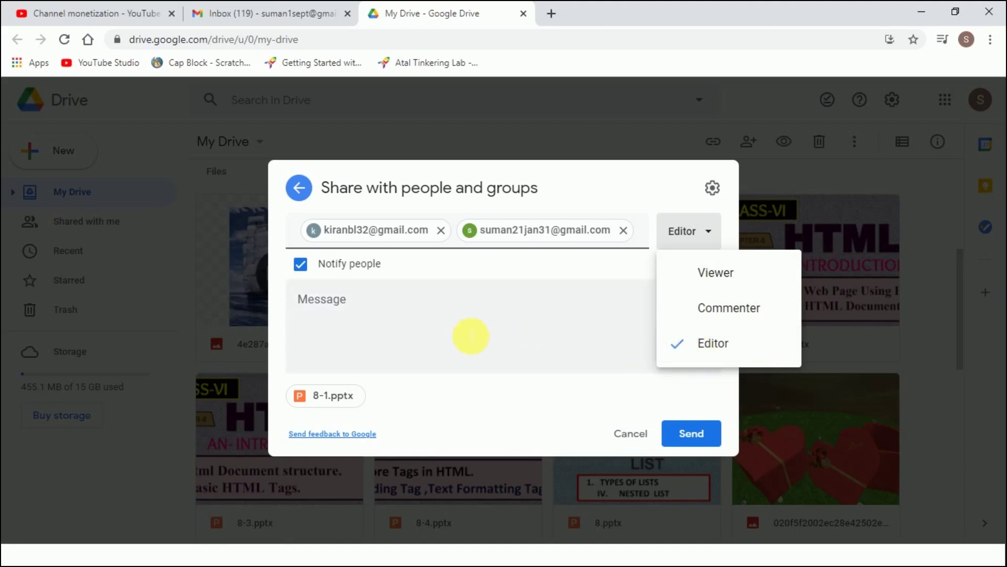
left_click(470, 336)
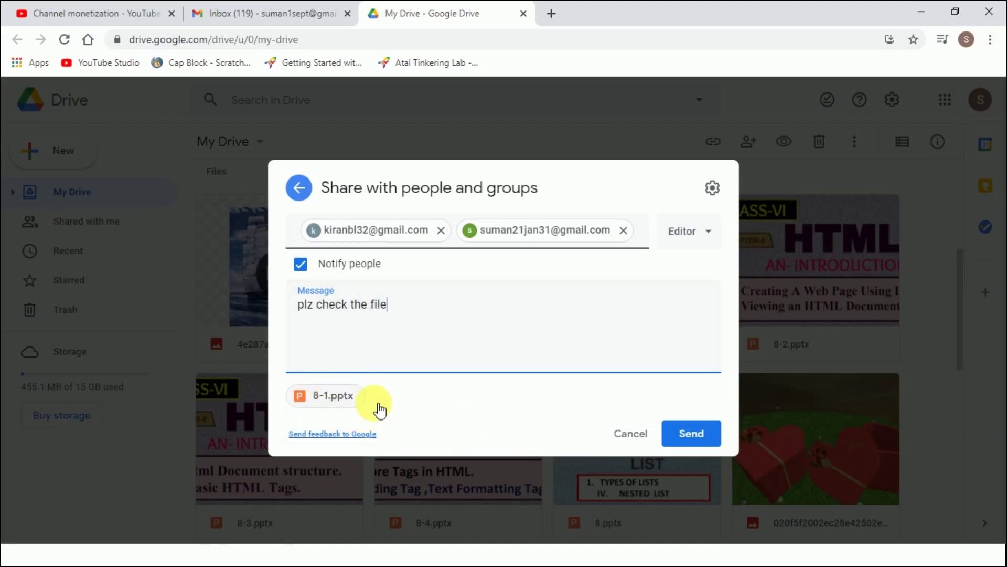
left_click(710, 433)
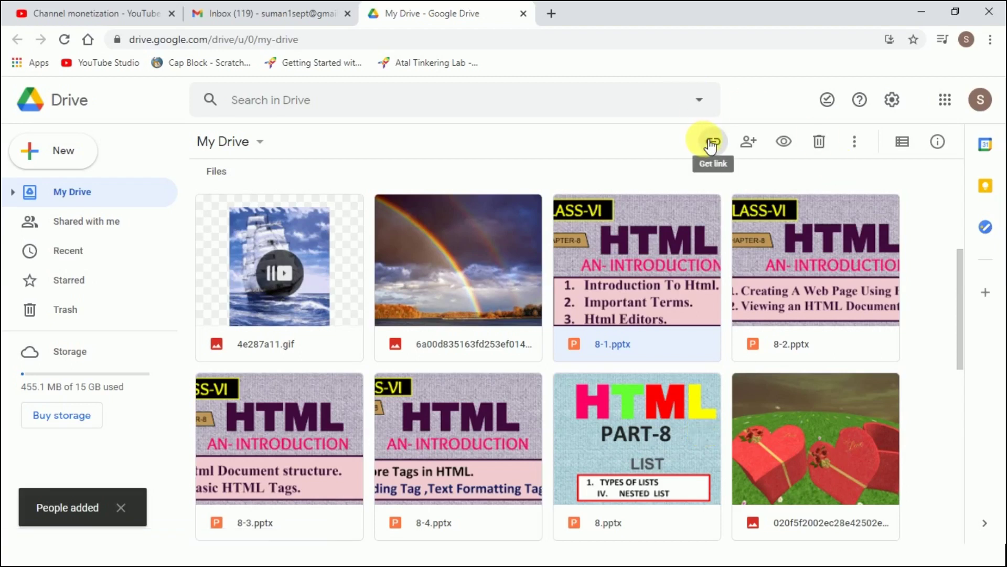
Copy the link to 2971.jpg and set its access to 'Anyone with the link' as Viewer.
scroll(619, 416, "down", 10)
scroll(367, 301, "up", 5)
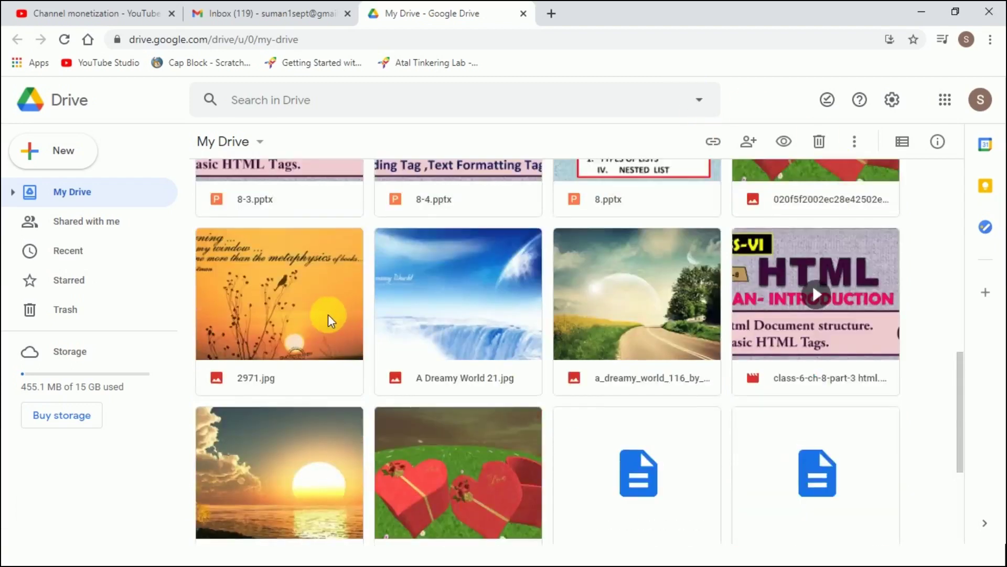
left_click(274, 317)
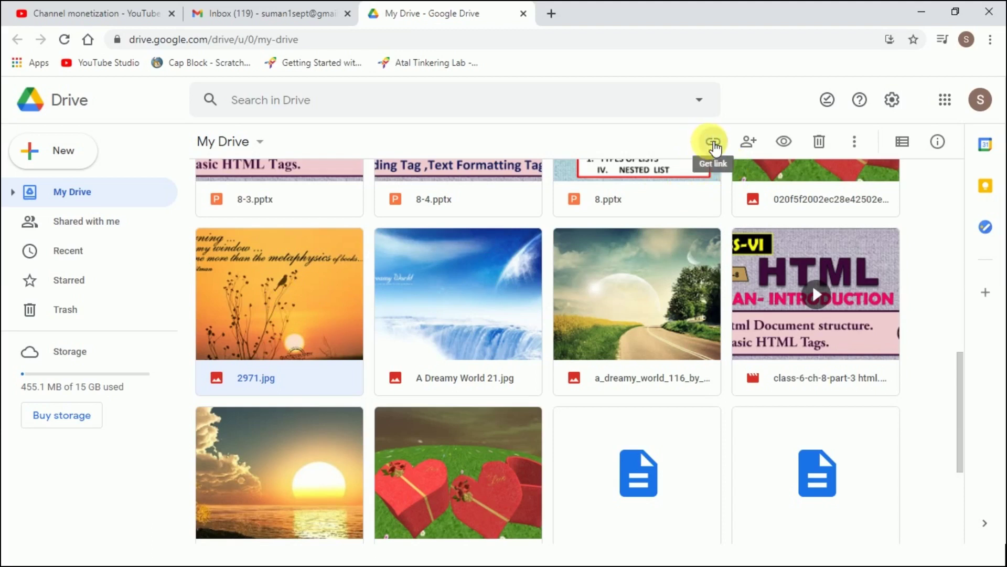
left_click(714, 147)
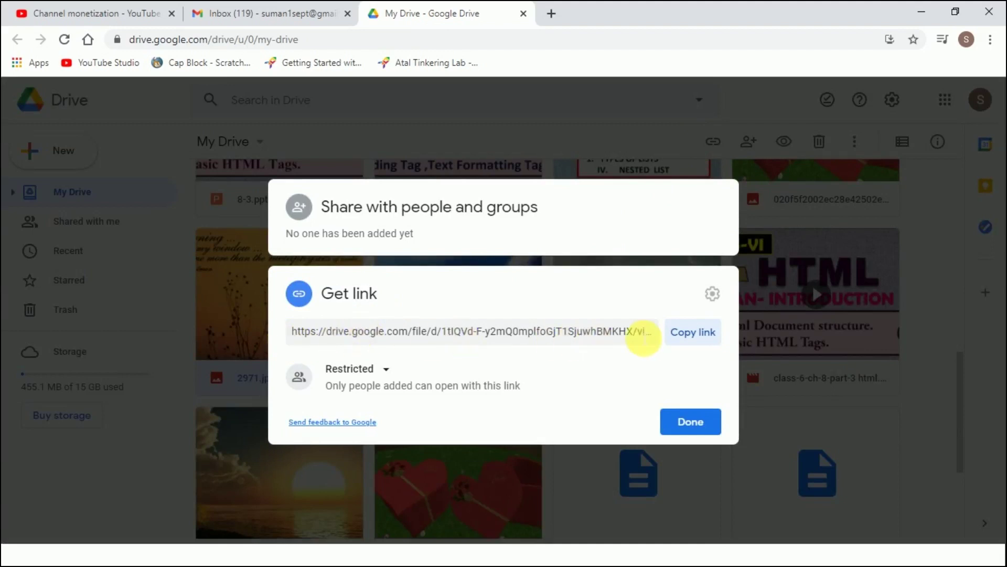
left_click(698, 335)
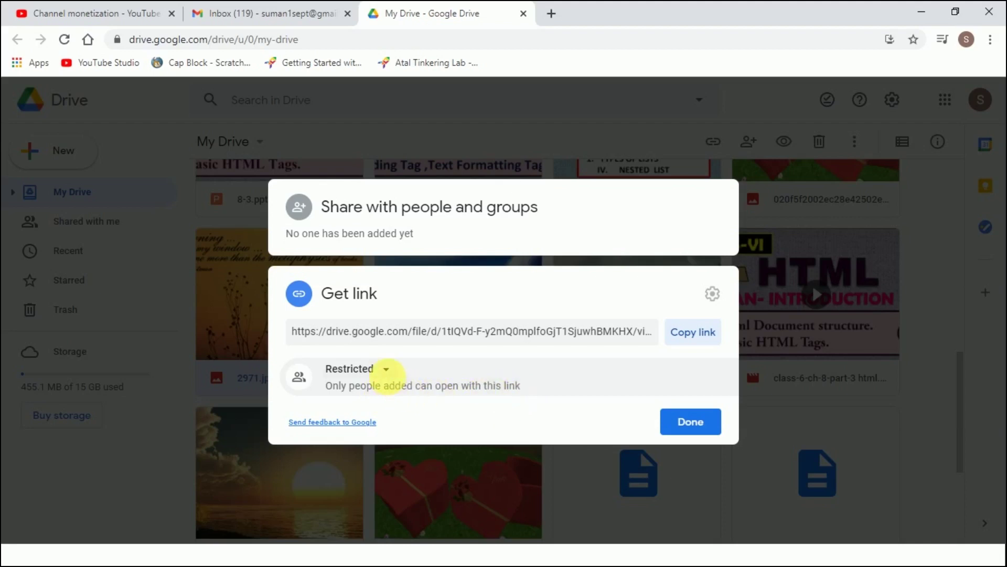
left_click(388, 370)
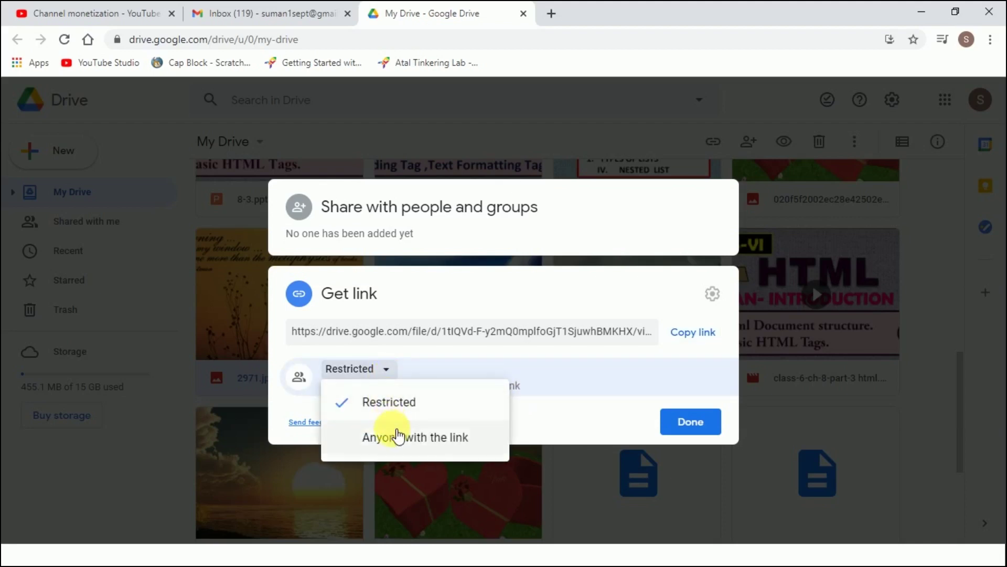
left_click(398, 438)
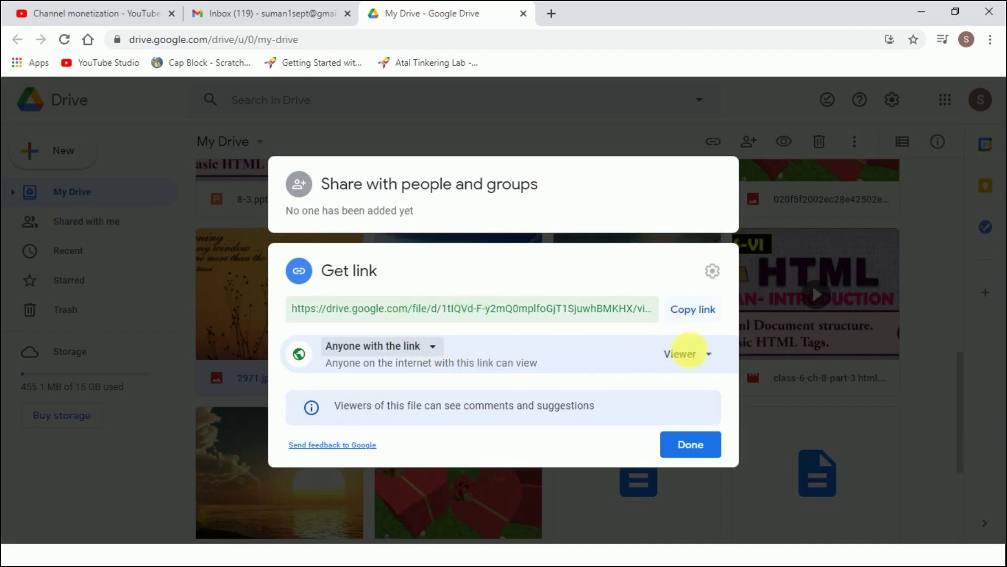
left_click(703, 444)
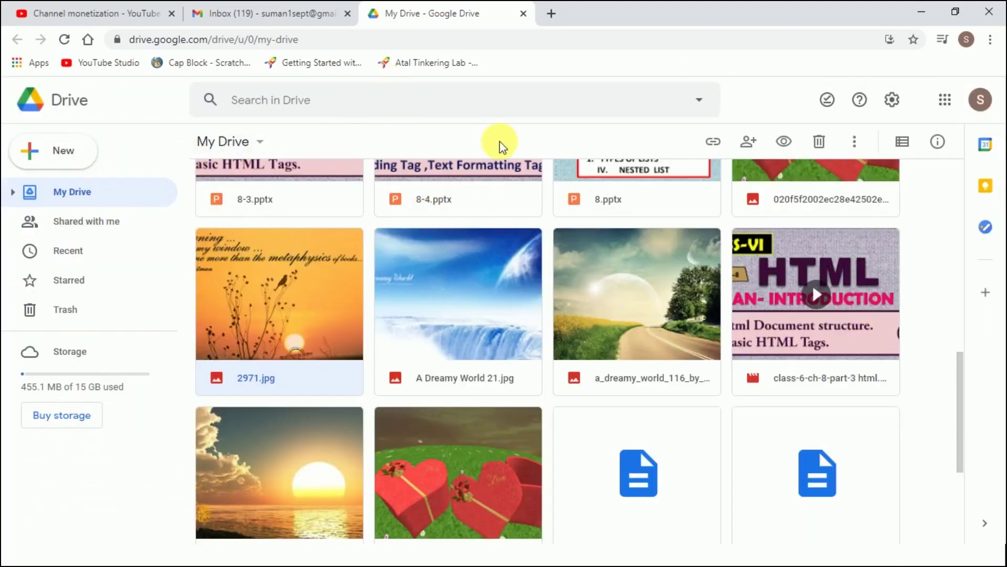
In Gmail, start a new email with the 2971.jpg sharing link pasted into the body.
left_click(198, 16)
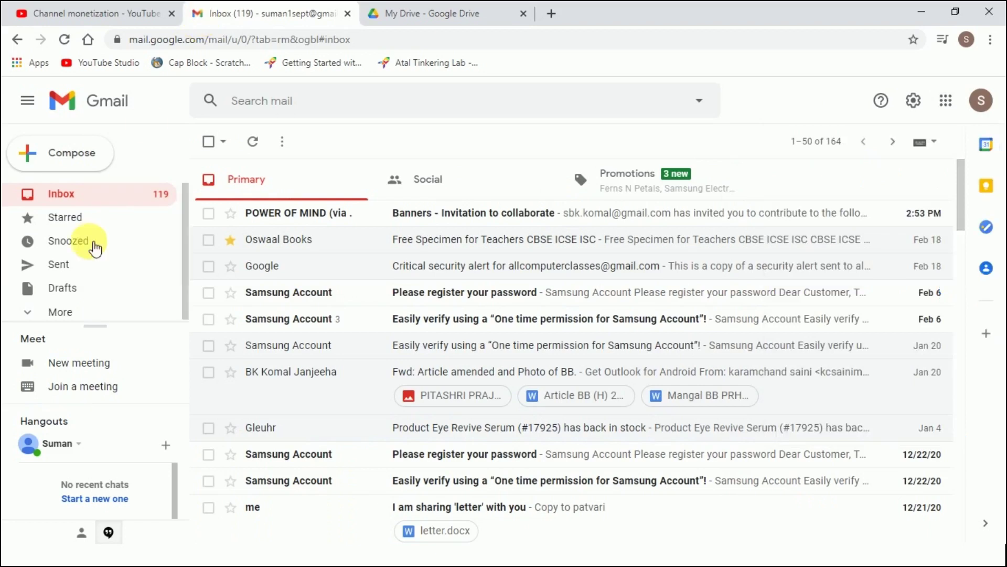
left_click(86, 160)
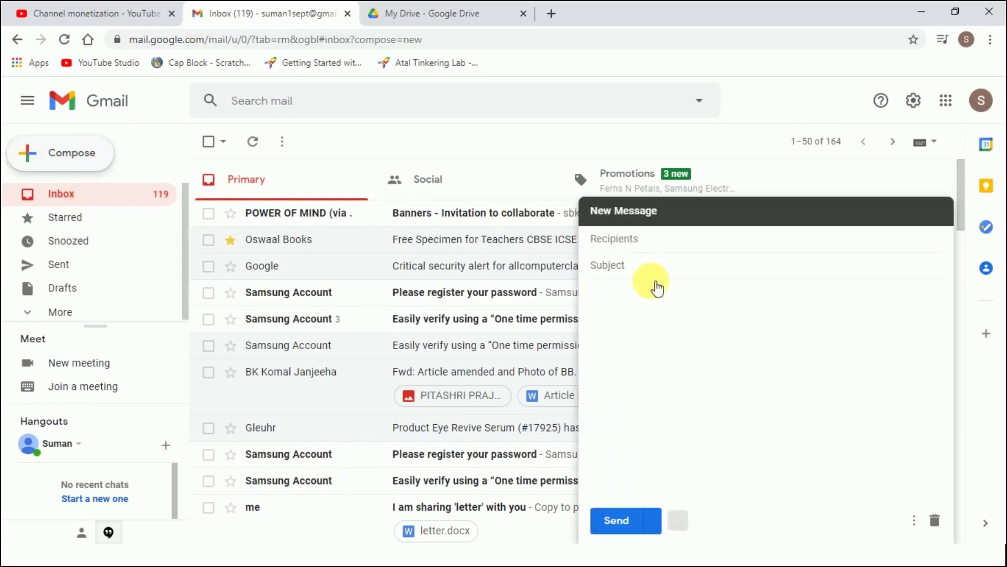
right_click(628, 308)
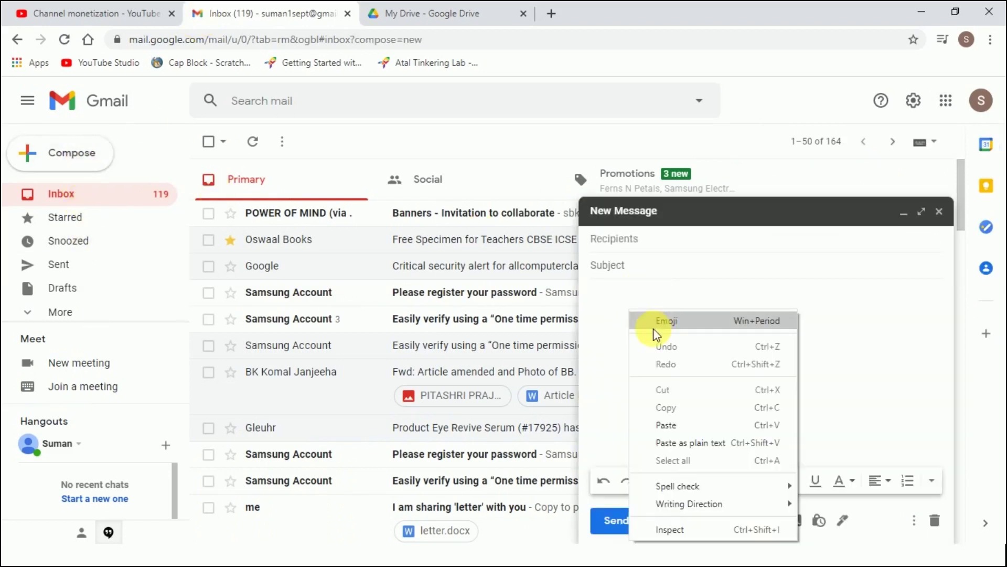
left_click(676, 426)
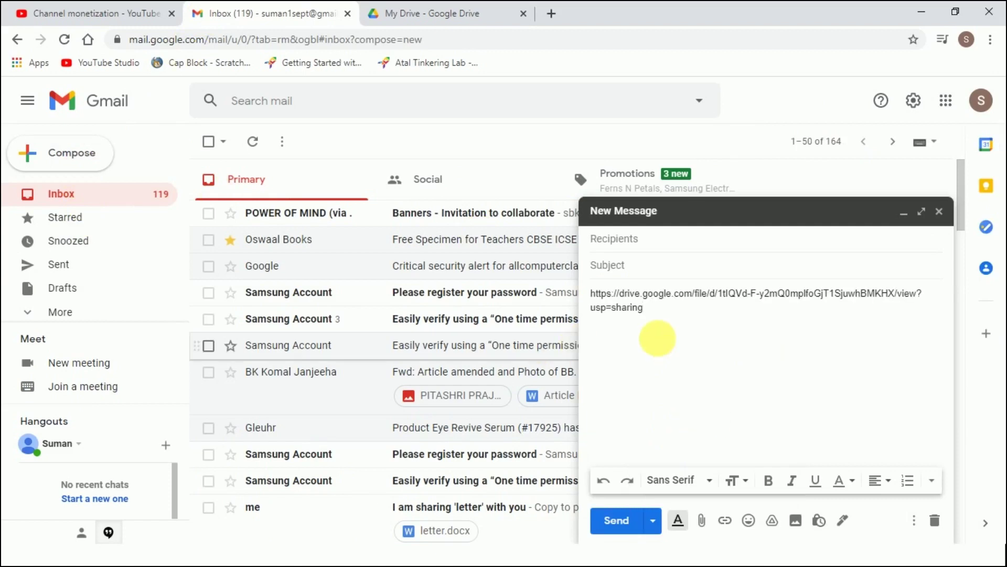
Add two suggested contacts as recipients, send the email, and return to Google Drive.
left_click(629, 247)
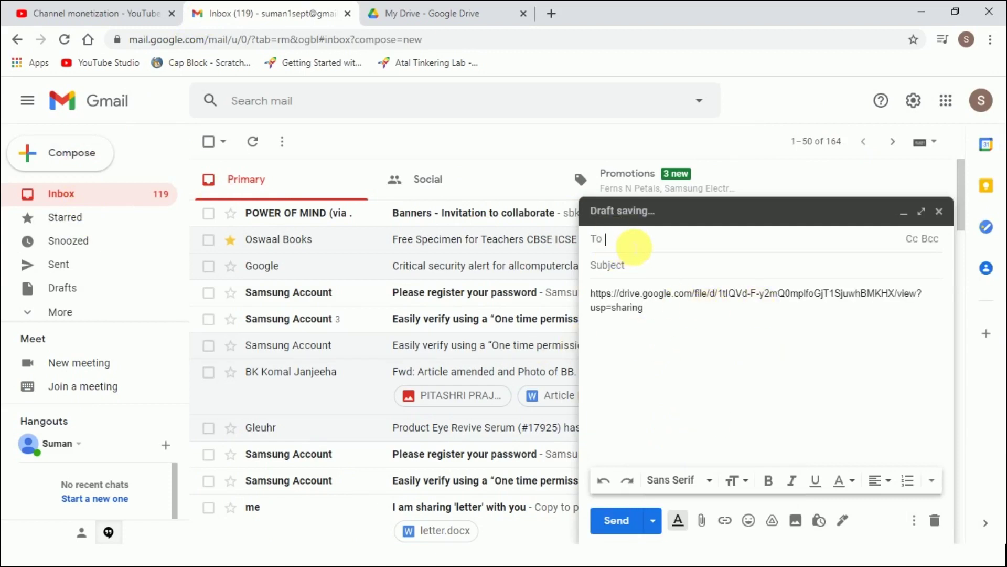
type("ki")
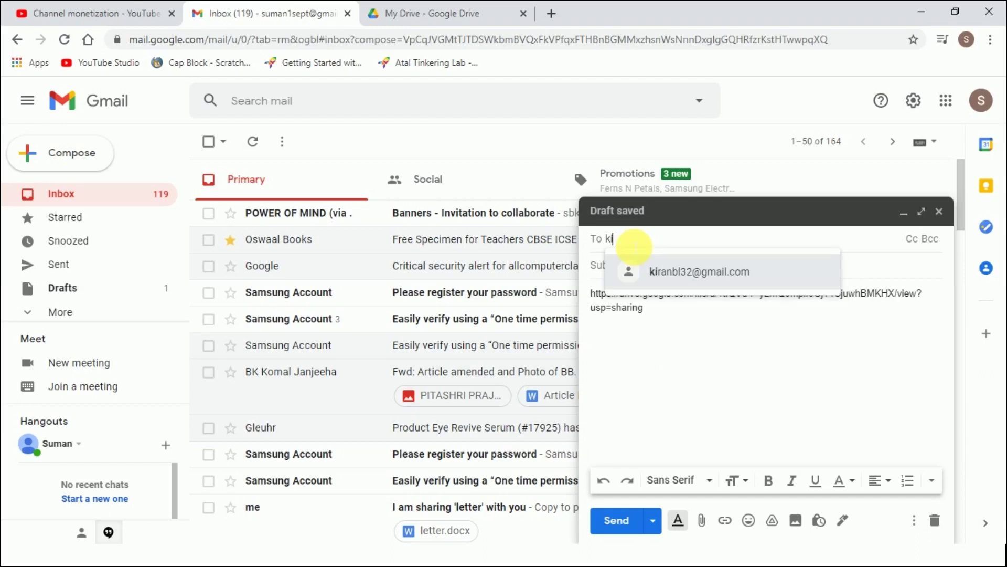
left_click(656, 272)
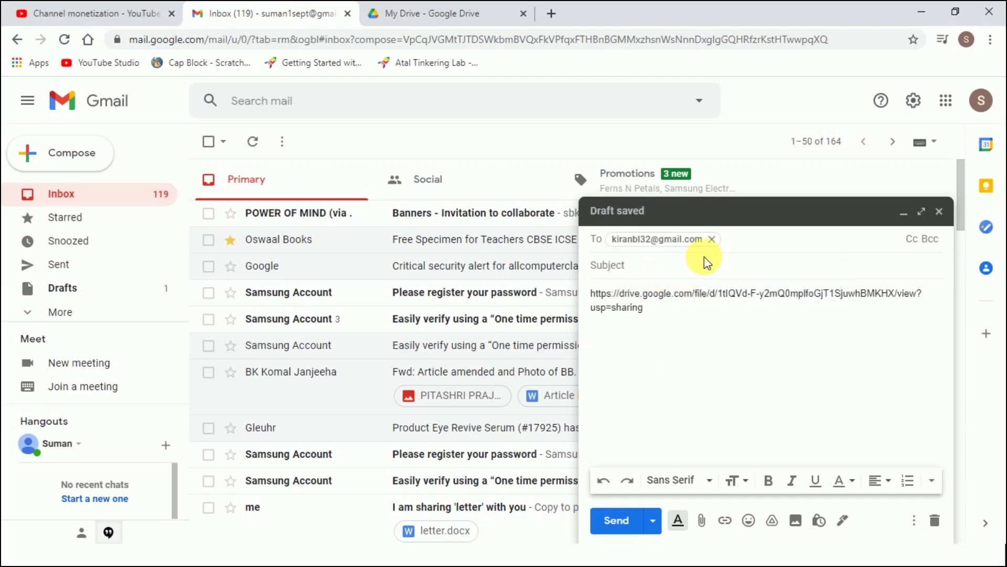
type("bk")
left_click(707, 270)
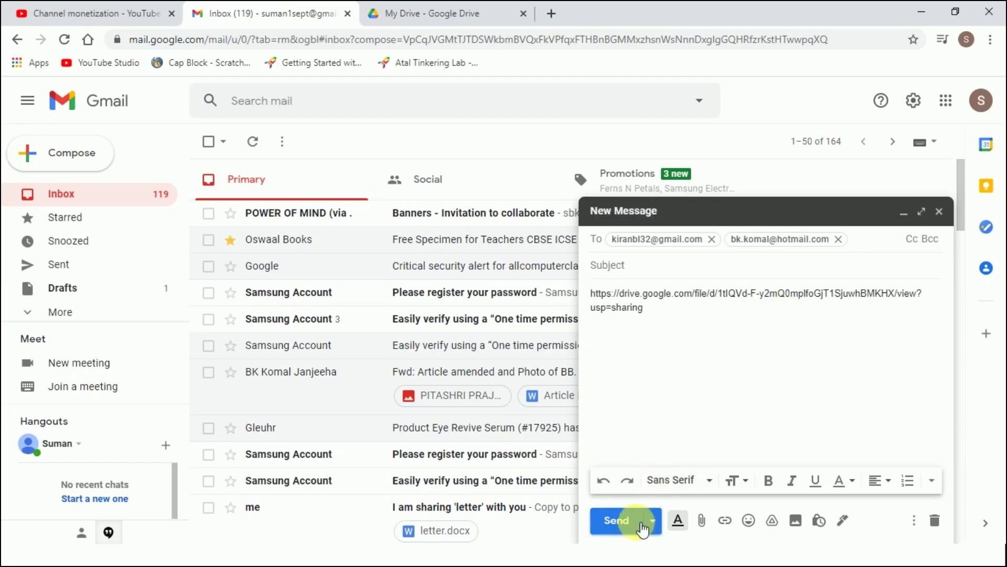
left_click(617, 520)
left_click(425, 13)
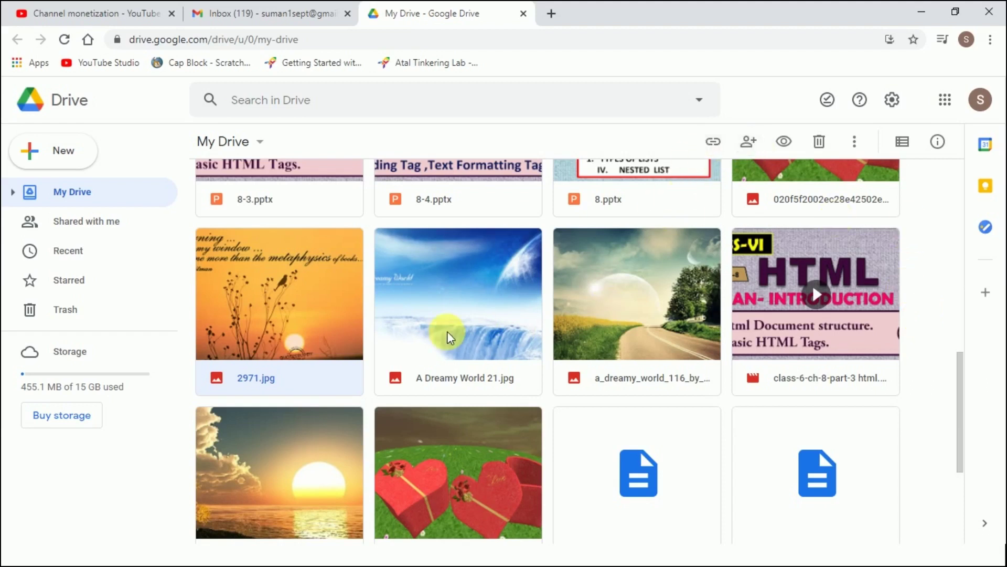
Bring up the actions for A Dreamy World 21.jpg, then dismiss them leaving the file unchanged.
right_click(464, 278)
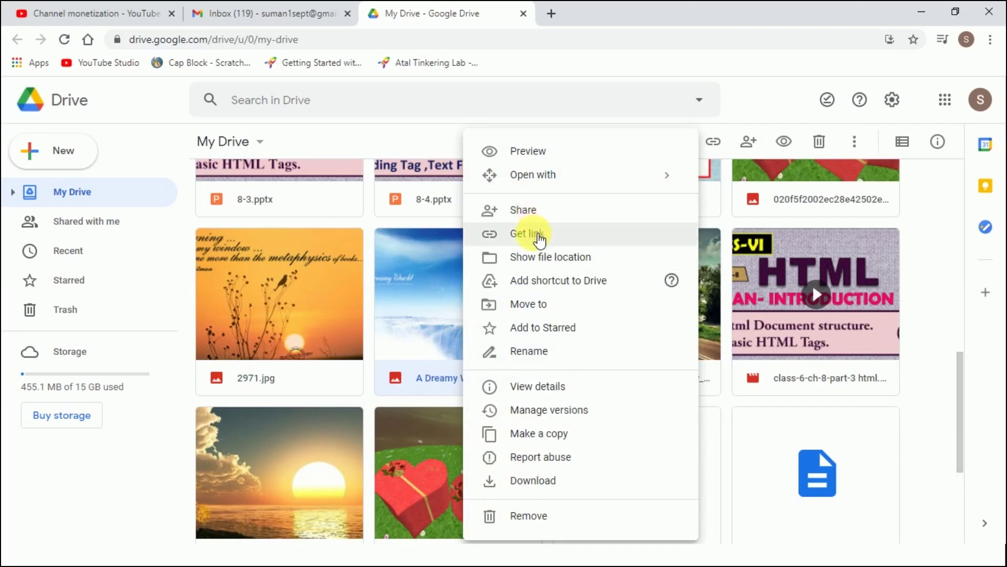
right_click(407, 277)
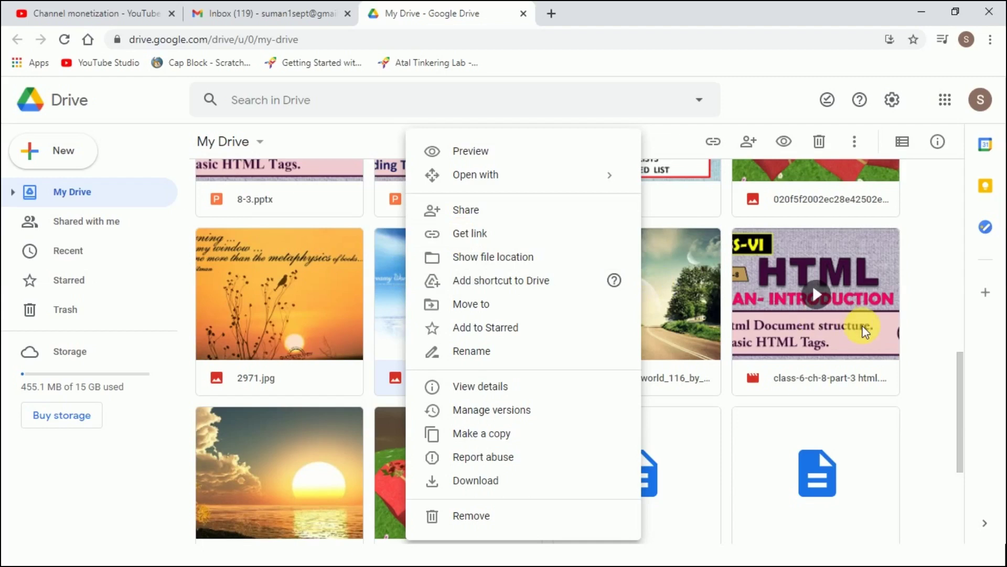
left_click(938, 310)
scroll(938, 310, "down", 1)
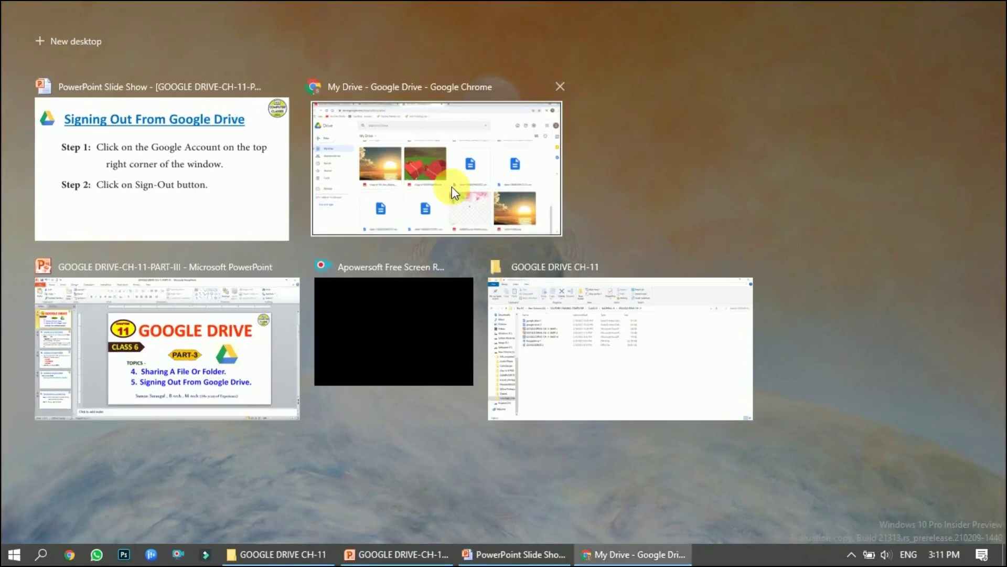
Return to the Google Drive browser window and open the Google account panel.
left_click(452, 187)
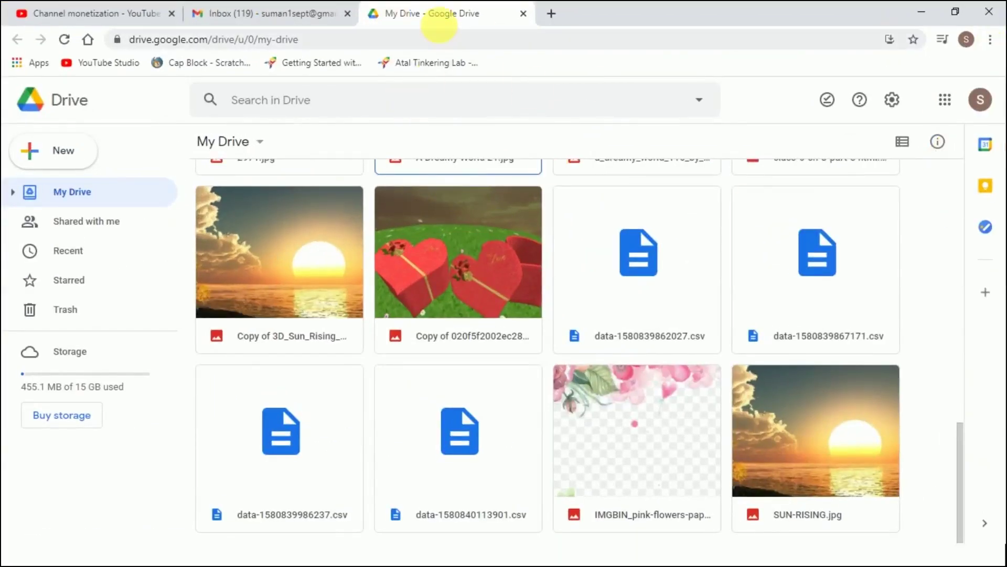
left_click(989, 112)
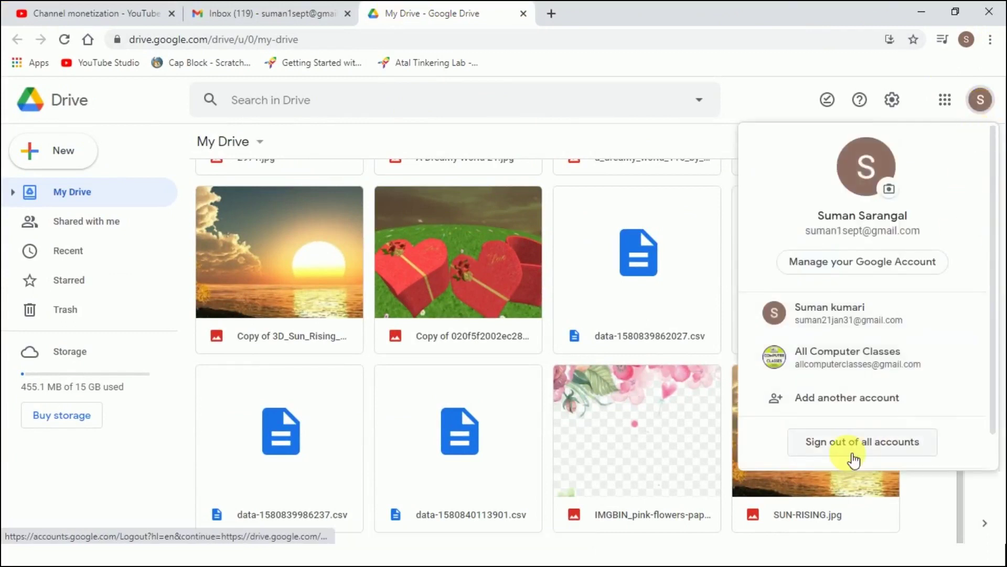